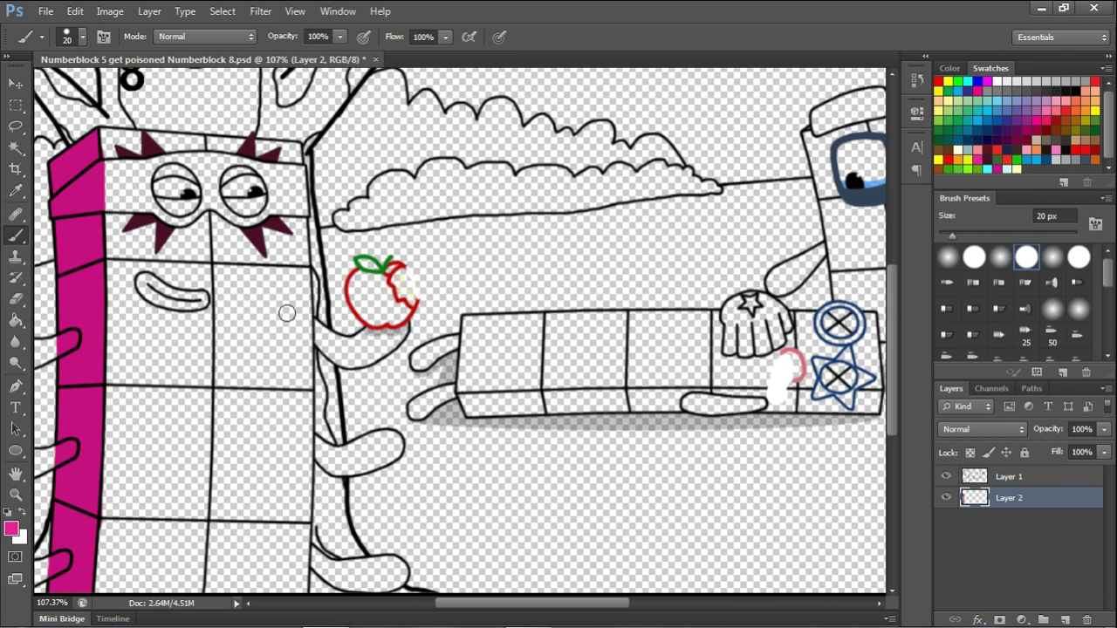
- Paint the front face of the block character numbered 8 magenta, working along its edges with an 11 px brush before filling the interior
{"action": "left_click_drag", "start_coordinate": [99, 592], "coordinate": [109, 469]}
{"action": "mouse_move", "coordinate": [109, 390]}
{"action": "left_mouse_down"}
{"action": "mouse_move", "coordinate": [115, 156]}
{"action": "mouse_move", "coordinate": [157, 135]}
{"action": "mouse_move", "coordinate": [284, 142]}
{"action": "left_mouse_up"}
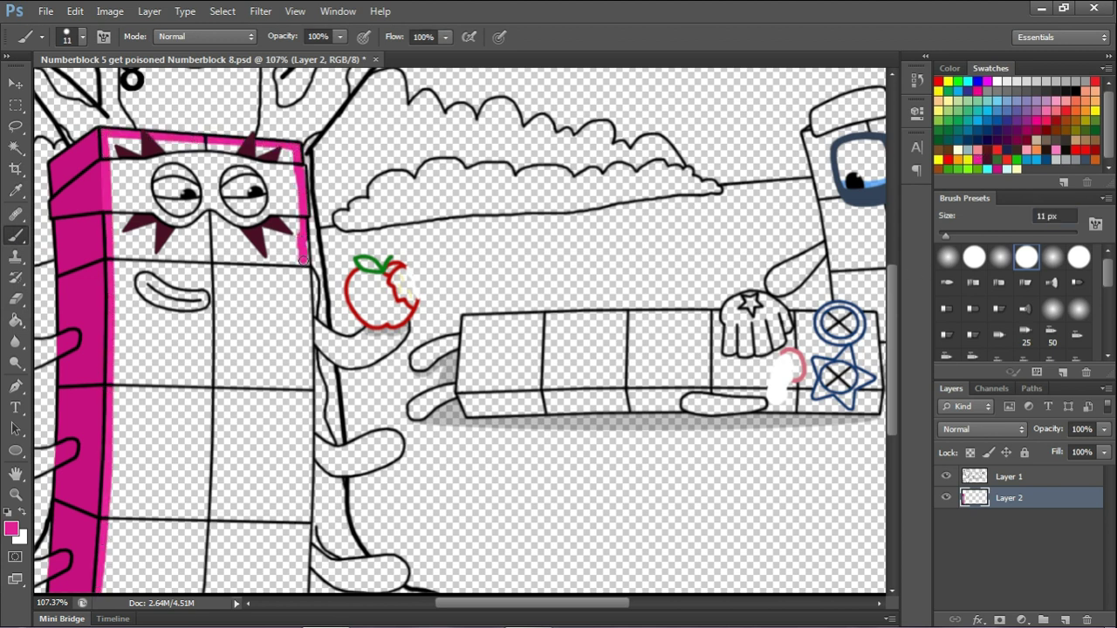
{"action": "left_click_drag", "start_coordinate": [307, 364], "coordinate": [305, 590]}
{"action": "key", "text": "bracketright"}
{"action": "mouse_move", "coordinate": [279, 553]}
{"action": "left_mouse_down"}
{"action": "mouse_move", "coordinate": [106, 593]}
{"action": "mouse_move", "coordinate": [127, 552]}
{"action": "mouse_move", "coordinate": [114, 545]}
{"action": "mouse_move", "coordinate": [293, 535]}
{"action": "mouse_move", "coordinate": [127, 508]}
{"action": "mouse_move", "coordinate": [260, 489]}
{"action": "mouse_move", "coordinate": [301, 496]}
{"action": "mouse_move", "coordinate": [116, 489]}
{"action": "mouse_move", "coordinate": [300, 472]}
{"action": "mouse_move", "coordinate": [266, 450]}
{"action": "mouse_move", "coordinate": [162, 439]}
{"action": "mouse_move", "coordinate": [294, 428]}
{"action": "mouse_move", "coordinate": [119, 411]}
{"action": "mouse_move", "coordinate": [202, 385]}
{"action": "mouse_move", "coordinate": [279, 381]}
{"action": "mouse_move", "coordinate": [128, 370]}
{"action": "mouse_move", "coordinate": [262, 341]}
{"action": "mouse_move", "coordinate": [128, 320]}
{"action": "mouse_move", "coordinate": [297, 311]}
{"action": "mouse_move", "coordinate": [185, 290]}
{"action": "mouse_move", "coordinate": [214, 281]}
{"action": "mouse_move", "coordinate": [129, 272]}
{"action": "mouse_move", "coordinate": [293, 267]}
{"action": "mouse_move", "coordinate": [140, 236]}
{"action": "mouse_move", "coordinate": [214, 220]}
{"action": "mouse_move", "coordinate": [131, 218]}
{"action": "mouse_move", "coordinate": [164, 192]}
{"action": "mouse_move", "coordinate": [291, 154]}
{"action": "left_mouse_up"}
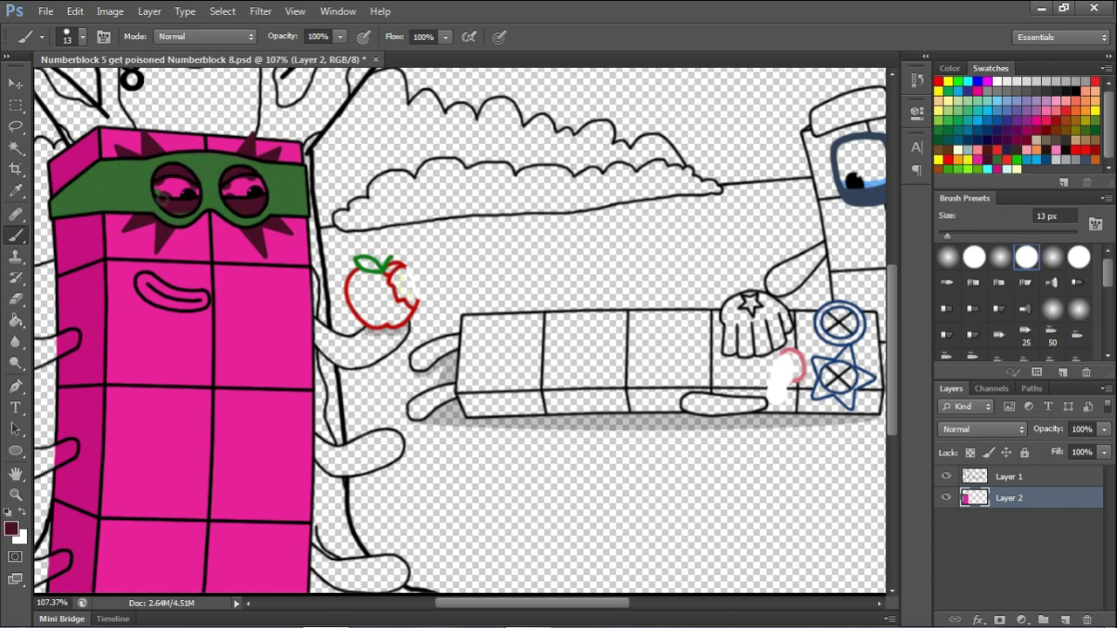
- Paint the magenta character's eye whites white with a 9 px brush and fill its mouth dark maroon
{"action": "left_click", "coordinate": [998, 81]}
{"action": "double_click", "coordinate": [1044, 216]}
{"action": "type", "text": "9"}
{"action": "left_click_drag", "start_coordinate": [160, 191], "coordinate": [165, 183]}
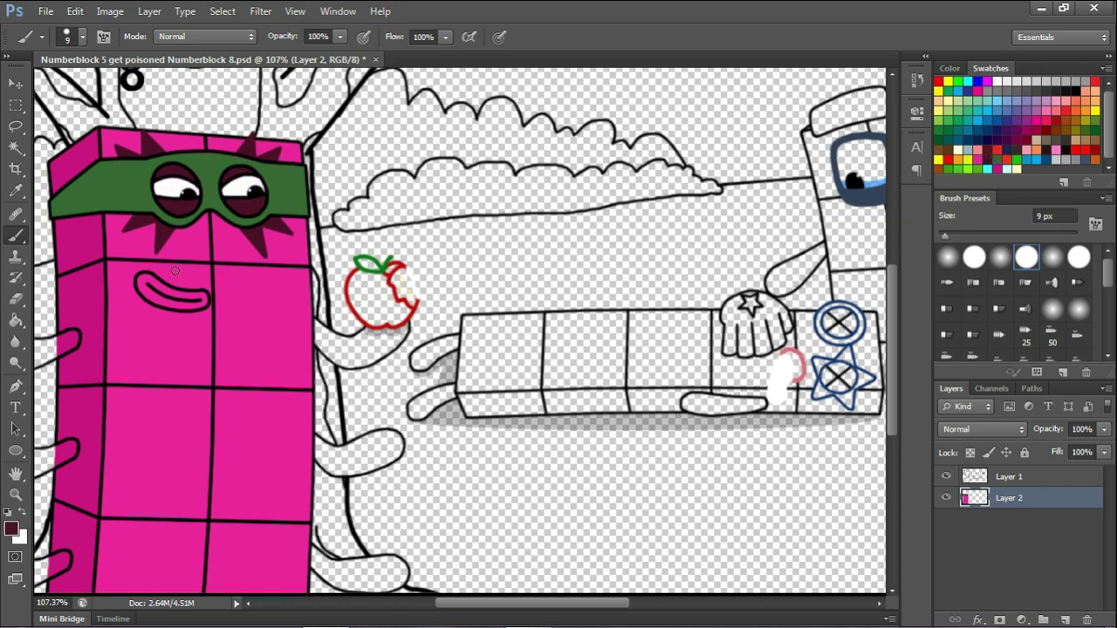
{"action": "left_click_drag", "start_coordinate": [142, 281], "coordinate": [201, 300]}
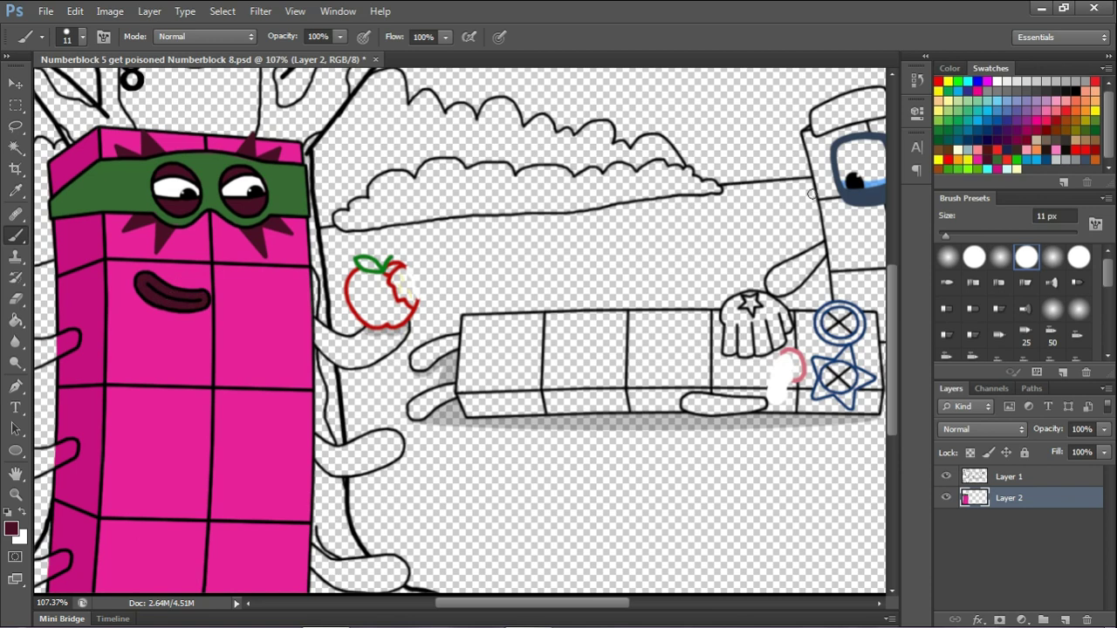
- Paint the magenta character's left-side arms dark green with an 11 px brush
{"action": "scroll", "coordinate": [324, 376], "scroll_direction": "down", "scroll_amount": 1}
{"action": "scroll", "coordinate": [78, 370], "scroll_direction": "up", "scroll_amount": 3}
{"action": "left_click_drag", "start_coordinate": [105, 330], "coordinate": [103, 336]}
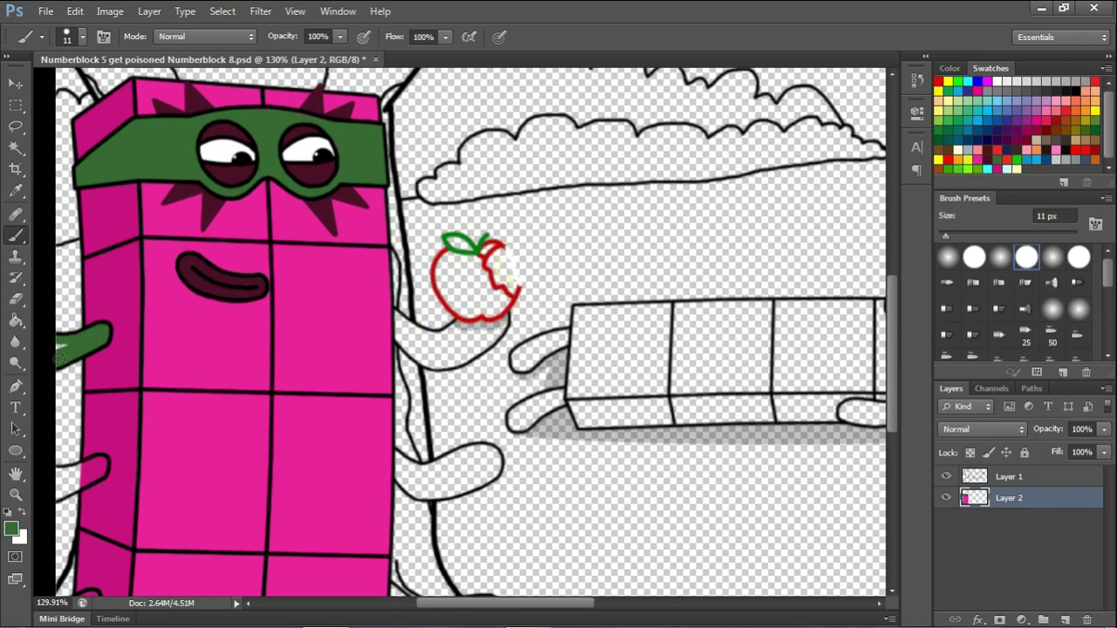
{"action": "scroll", "coordinate": [88, 465], "scroll_direction": "up", "scroll_amount": 2}
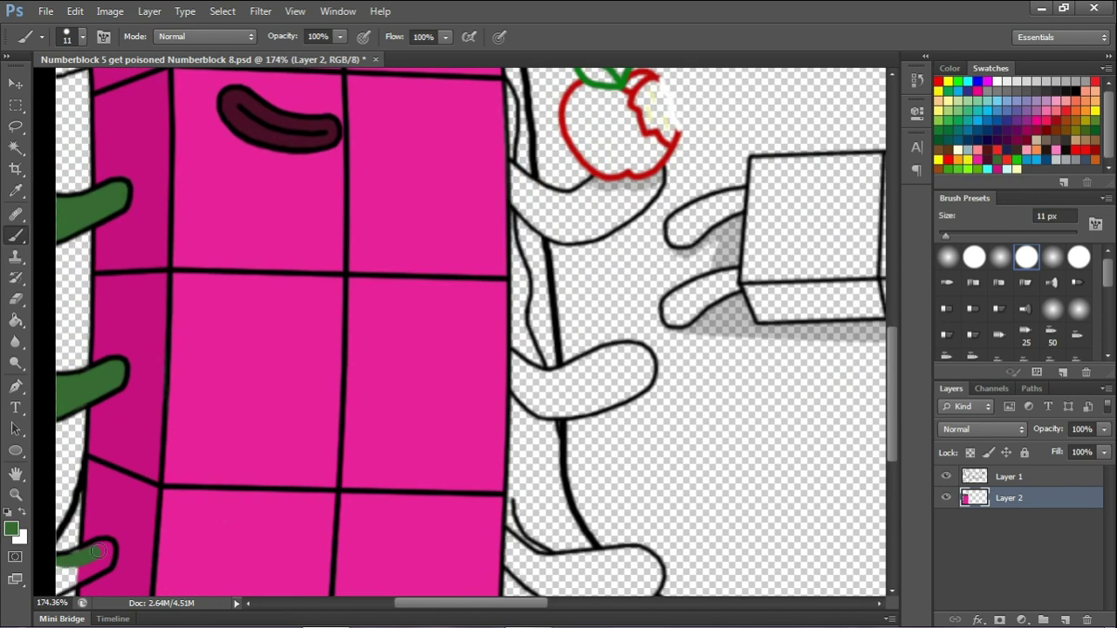
- Paint the magenta character's right-side arms dark green, including the one holding the apple
{"action": "scroll", "coordinate": [101, 549], "scroll_direction": "down", "scroll_amount": 3}
{"action": "scroll", "coordinate": [354, 327], "scroll_direction": "up", "scroll_amount": 4}
{"action": "mouse_move", "coordinate": [276, 316]}
{"action": "left_mouse_down"}
{"action": "mouse_move", "coordinate": [379, 337]}
{"action": "mouse_move", "coordinate": [386, 368]}
{"action": "mouse_move", "coordinate": [362, 389]}
{"action": "mouse_move", "coordinate": [279, 342]}
{"action": "mouse_move", "coordinate": [397, 358]}
{"action": "left_mouse_up"}
{"action": "scroll", "coordinate": [288, 411], "scroll_direction": "down", "scroll_amount": 3}
{"action": "scroll", "coordinate": [262, 436], "scroll_direction": "up", "scroll_amount": 1}
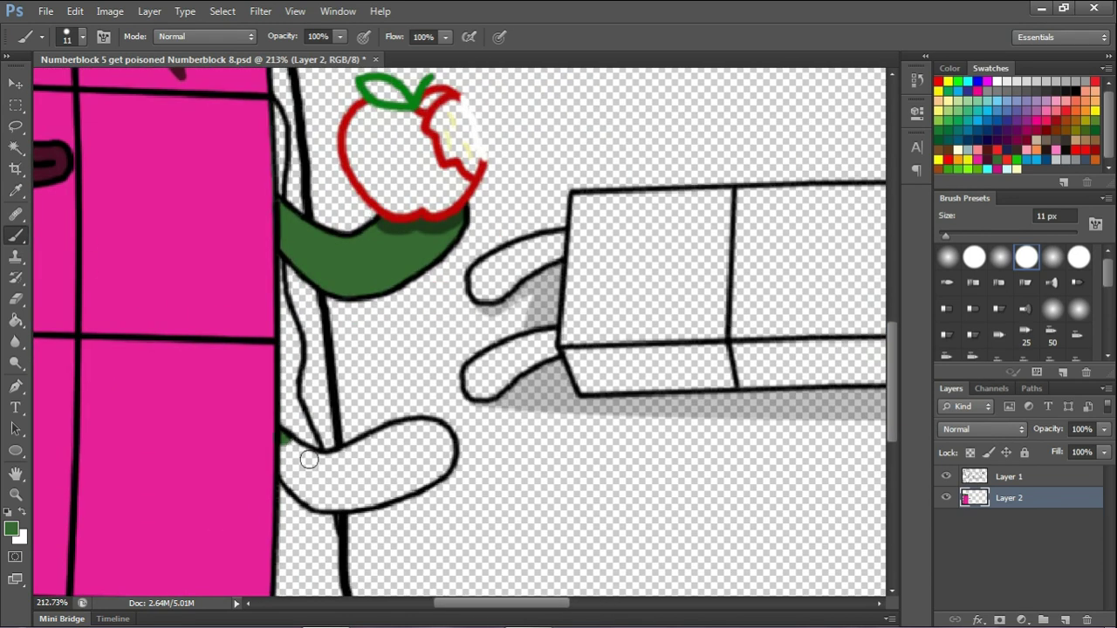
{"action": "mouse_move", "coordinate": [288, 454]}
{"action": "left_mouse_down"}
{"action": "mouse_move", "coordinate": [444, 450]}
{"action": "mouse_move", "coordinate": [410, 485]}
{"action": "mouse_move", "coordinate": [288, 454]}
{"action": "mouse_move", "coordinate": [428, 445]}
{"action": "mouse_move", "coordinate": [358, 449]}
{"action": "left_mouse_up"}
{"action": "scroll", "coordinate": [385, 425], "scroll_direction": "down", "scroll_amount": 7}
{"action": "scroll", "coordinate": [274, 554], "scroll_direction": "up", "scroll_amount": 11}
{"action": "mouse_move", "coordinate": [212, 493]}
{"action": "left_mouse_down"}
{"action": "mouse_move", "coordinate": [264, 522]}
{"action": "mouse_move", "coordinate": [407, 563]}
{"action": "mouse_move", "coordinate": [254, 562]}
{"action": "mouse_move", "coordinate": [338, 567]}
{"action": "mouse_move", "coordinate": [271, 532]}
{"action": "left_mouse_up"}
{"action": "scroll", "coordinate": [310, 449], "scroll_direction": "down", "scroll_amount": 9}
- Colour the apple with red skin, a green leaf and a pale yellow bite area
{"action": "scroll", "coordinate": [290, 350], "scroll_direction": "up", "scroll_amount": 10}
{"action": "left_click", "coordinate": [1008, 160]}
{"action": "mouse_move", "coordinate": [386, 332]}
{"action": "left_mouse_down"}
{"action": "mouse_move", "coordinate": [390, 353]}
{"action": "mouse_move", "coordinate": [403, 320]}
{"action": "left_mouse_up"}
{"action": "key", "text": "ctrl+z"}
{"action": "left_click", "coordinate": [1017, 169]}
{"action": "left_click", "coordinate": [1008, 160]}
{"action": "mouse_move", "coordinate": [379, 281]}
{"action": "left_mouse_down"}
{"action": "mouse_move", "coordinate": [360, 347]}
{"action": "mouse_move", "coordinate": [373, 410]}
{"action": "mouse_move", "coordinate": [286, 308]}
{"action": "mouse_move", "coordinate": [309, 339]}
{"action": "mouse_move", "coordinate": [318, 396]}
{"action": "left_mouse_up"}
{"action": "left_click", "coordinate": [1017, 159]}
{"action": "left_click_drag", "start_coordinate": [294, 273], "coordinate": [334, 286]}
- Paint the lying block character's narrow lower side medium blue and its arm dark blue
{"action": "scroll", "coordinate": [335, 292], "scroll_direction": "down", "scroll_amount": 10}
{"action": "scroll", "coordinate": [523, 395], "scroll_direction": "up", "scroll_amount": 4}
{"action": "left_click", "coordinate": [1028, 160]}
{"action": "mouse_move", "coordinate": [179, 452]}
{"action": "left_mouse_down"}
{"action": "mouse_move", "coordinate": [174, 436]}
{"action": "mouse_move", "coordinate": [319, 427]}
{"action": "mouse_move", "coordinate": [731, 427]}
{"action": "left_mouse_up"}
{"action": "mouse_move", "coordinate": [576, 445]}
{"action": "left_mouse_down"}
{"action": "mouse_move", "coordinate": [185, 452]}
{"action": "mouse_move", "coordinate": [244, 437]}
{"action": "mouse_move", "coordinate": [471, 438]}
{"action": "mouse_move", "coordinate": [184, 435]}
{"action": "mouse_move", "coordinate": [716, 434]}
{"action": "left_mouse_up"}
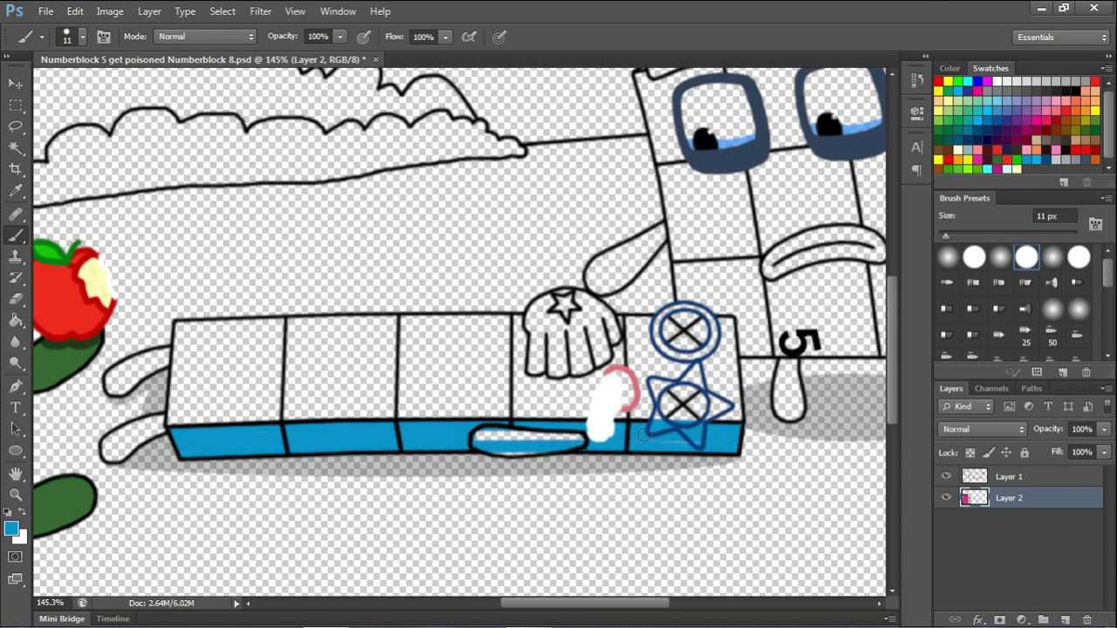
{"action": "mouse_move", "coordinate": [502, 446]}
{"action": "left_mouse_down"}
{"action": "mouse_move", "coordinate": [515, 441]}
{"action": "mouse_move", "coordinate": [503, 439]}
{"action": "left_mouse_up"}
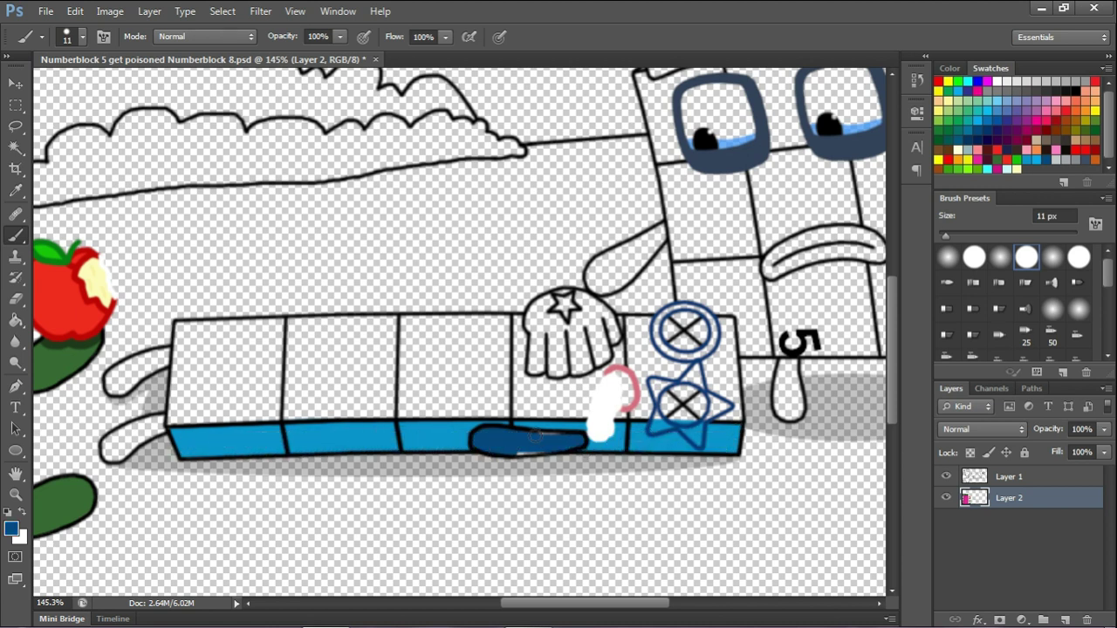
- Fill the large front face of the lying block character with bright light blue
{"action": "left_click", "coordinate": [1042, 158]}
{"action": "mouse_move", "coordinate": [174, 428]}
{"action": "left_mouse_down"}
{"action": "mouse_move", "coordinate": [179, 337]}
{"action": "mouse_move", "coordinate": [254, 322]}
{"action": "mouse_move", "coordinate": [729, 323]}
{"action": "mouse_move", "coordinate": [735, 417]}
{"action": "mouse_move", "coordinate": [172, 420]}
{"action": "mouse_move", "coordinate": [281, 343]}
{"action": "mouse_move", "coordinate": [447, 341]}
{"action": "mouse_move", "coordinate": [516, 363]}
{"action": "mouse_move", "coordinate": [519, 389]}
{"action": "mouse_move", "coordinate": [511, 385]}
{"action": "mouse_move", "coordinate": [718, 385]}
{"action": "mouse_move", "coordinate": [643, 336]}
{"action": "mouse_move", "coordinate": [662, 374]}
{"action": "left_mouse_up"}
{"action": "key", "text": "bracketright"}
{"action": "key", "text": "bracketright"}
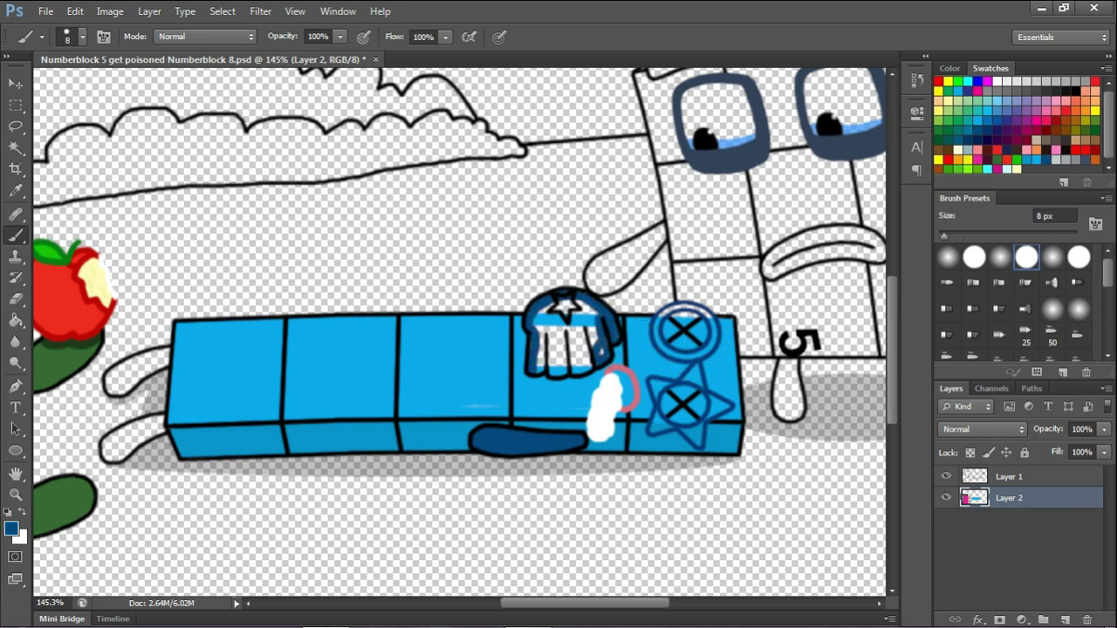
- Paint the lying character's glove-shaped hand and eye surrounds dark blue with an 8 px brush, and its crossed eyes white
{"action": "left_click_drag", "start_coordinate": [536, 352], "coordinate": [593, 312]}
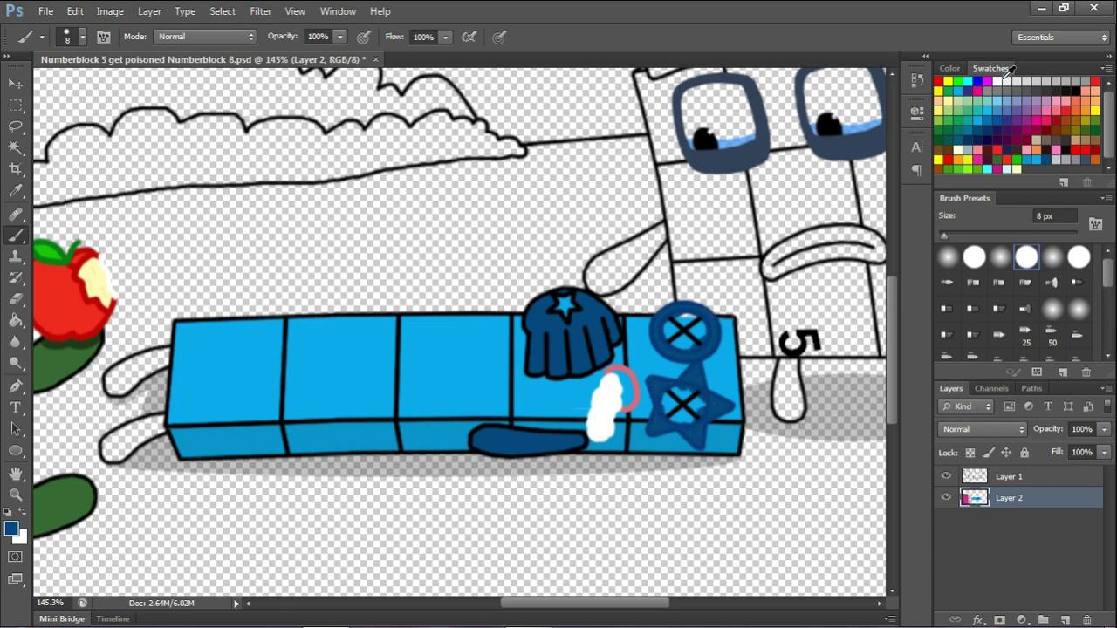
{"action": "left_click_drag", "start_coordinate": [684, 417], "coordinate": [672, 408]}
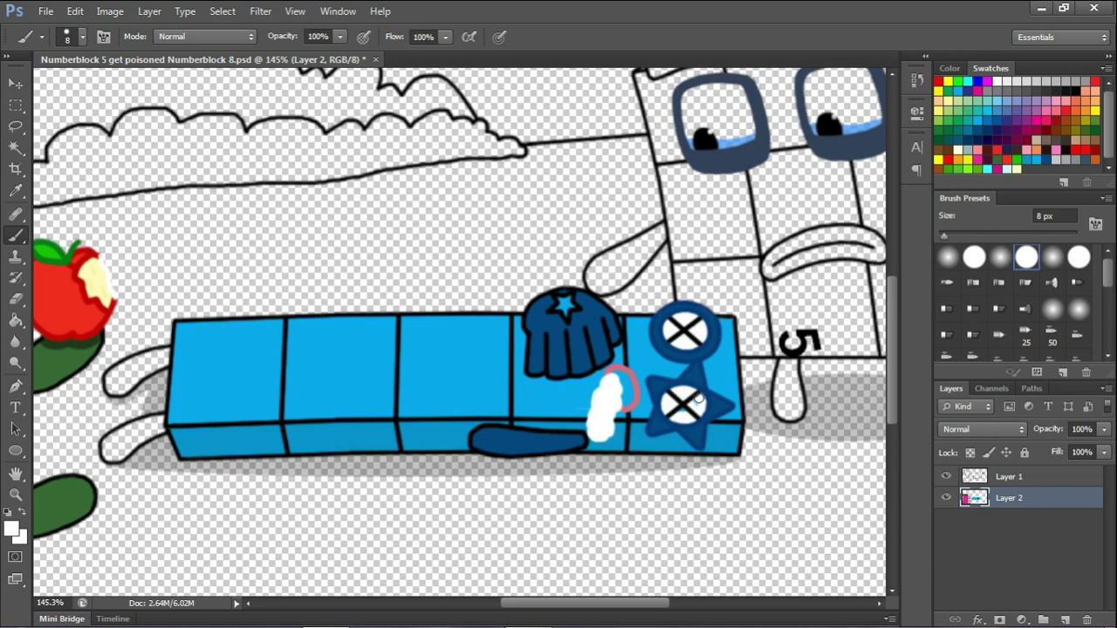
{"action": "scroll", "coordinate": [818, 414], "scroll_direction": "down", "scroll_amount": 4}
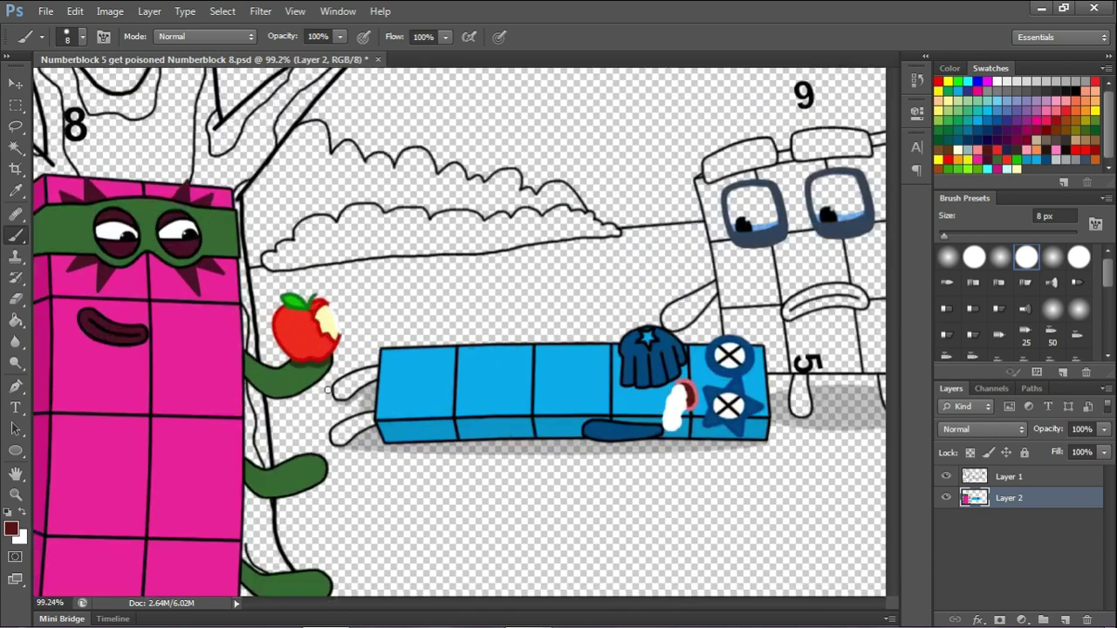
- Sample the dark blue from the lying character's arm and paint both of its legs with it
{"action": "left_click", "coordinate": [623, 431], "text": "alt"}
{"action": "scroll", "coordinate": [339, 376], "scroll_direction": "up", "scroll_amount": 4}
{"action": "mouse_move", "coordinate": [389, 368]}
{"action": "left_mouse_down"}
{"action": "mouse_move", "coordinate": [350, 380]}
{"action": "mouse_move", "coordinate": [337, 408]}
{"action": "mouse_move", "coordinate": [385, 379]}
{"action": "mouse_move", "coordinate": [332, 400]}
{"action": "left_mouse_up"}
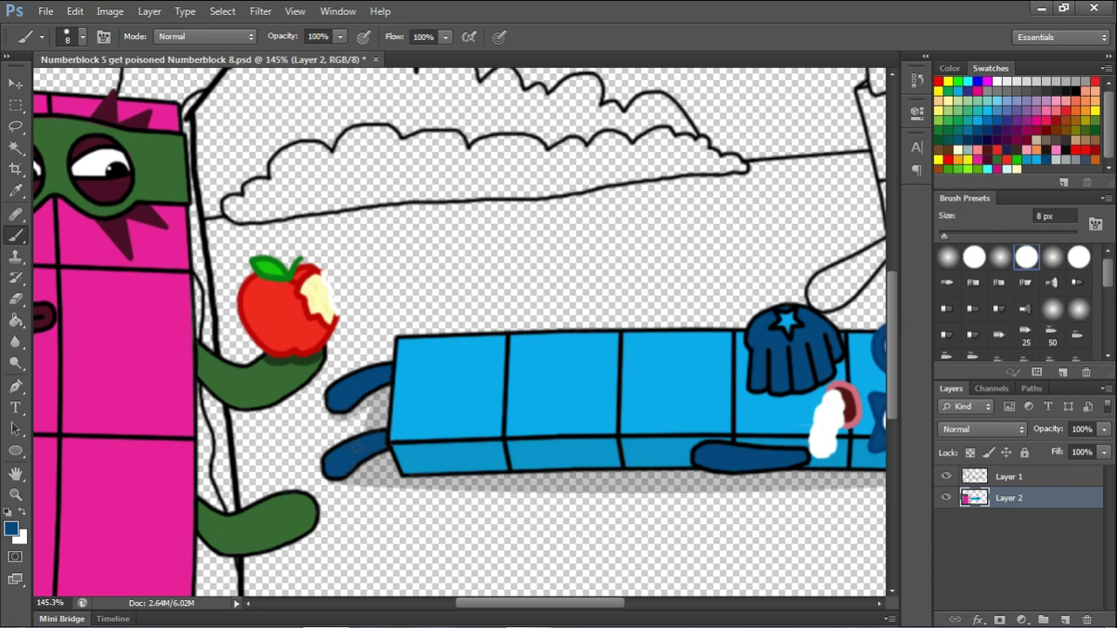
- Add a new layer below Layer 2 and paint the bottom row of the character numbered 9 light grey
{"action": "scroll", "coordinate": [330, 459], "scroll_direction": "down", "scroll_amount": 5}
{"action": "left_click", "coordinate": [1064, 619]}
{"action": "left_click_drag", "start_coordinate": [1011, 498], "coordinate": [1010, 529]}
{"action": "left_click", "coordinate": [1056, 159]}
{"action": "double_click", "coordinate": [1045, 216]}
{"action": "type", "text": "11"}
{"action": "key", "text": "Return"}
{"action": "mouse_move", "coordinate": [641, 403]}
{"action": "left_mouse_down"}
{"action": "mouse_move", "coordinate": [799, 391]}
{"action": "mouse_move", "coordinate": [786, 341]}
{"action": "mouse_move", "coordinate": [609, 368]}
{"action": "mouse_move", "coordinate": [638, 392]}
{"action": "mouse_move", "coordinate": [795, 396]}
{"action": "mouse_move", "coordinate": [773, 359]}
{"action": "mouse_move", "coordinate": [684, 363]}
{"action": "left_mouse_up"}
{"action": "scroll", "coordinate": [786, 339], "scroll_direction": "up", "scroll_amount": 3}
{"action": "left_click", "coordinate": [954, 236]}
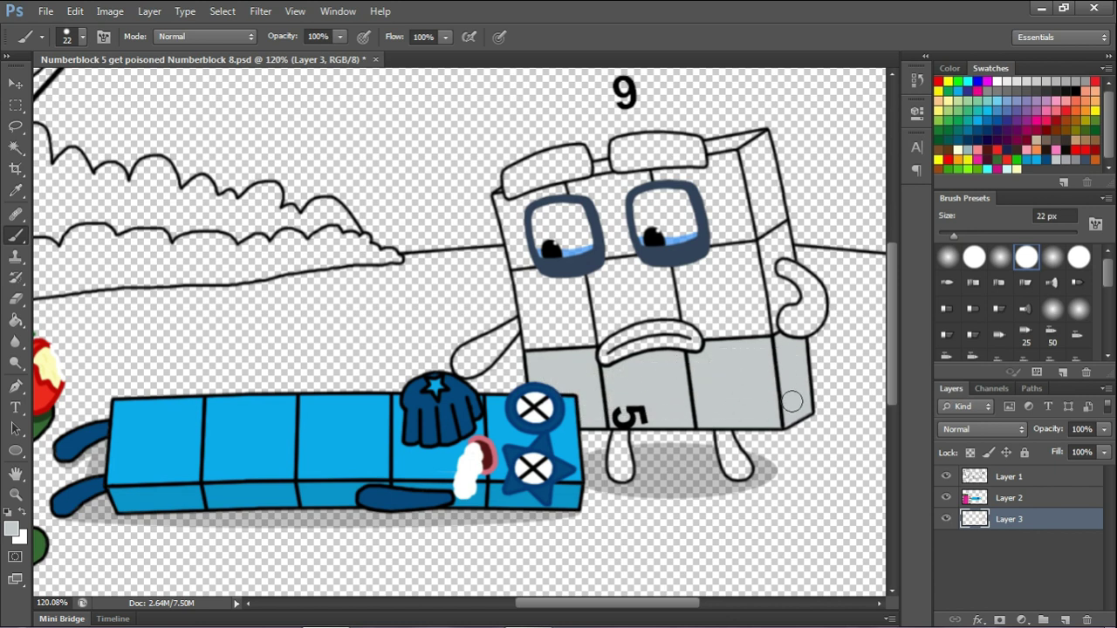
- Paint the grey character's middle row of blocks medium grey and its top row darker grey
{"action": "mouse_move", "coordinate": [528, 342]}
{"action": "left_mouse_down"}
{"action": "mouse_move", "coordinate": [681, 316]}
{"action": "mouse_move", "coordinate": [710, 333]}
{"action": "mouse_move", "coordinate": [769, 322]}
{"action": "mouse_move", "coordinate": [783, 228]}
{"action": "left_mouse_up"}
{"action": "left_click_drag", "start_coordinate": [622, 267], "coordinate": [528, 338]}
{"action": "left_click", "coordinate": [953, 236]}
{"action": "mouse_move", "coordinate": [589, 320]}
{"action": "left_mouse_down"}
{"action": "mouse_move", "coordinate": [586, 331]}
{"action": "mouse_move", "coordinate": [761, 318]}
{"action": "mouse_move", "coordinate": [762, 283]}
{"action": "mouse_move", "coordinate": [531, 283]}
{"action": "mouse_move", "coordinate": [709, 287]}
{"action": "left_mouse_up"}
{"action": "left_click", "coordinate": [1073, 160]}
{"action": "mouse_move", "coordinate": [515, 262]}
{"action": "left_mouse_down"}
{"action": "mouse_move", "coordinate": [507, 197]}
{"action": "mouse_move", "coordinate": [733, 157]}
{"action": "mouse_move", "coordinate": [749, 236]}
{"action": "mouse_move", "coordinate": [780, 220]}
{"action": "mouse_move", "coordinate": [766, 135]}
{"action": "mouse_move", "coordinate": [658, 156]}
{"action": "mouse_move", "coordinate": [734, 145]}
{"action": "mouse_move", "coordinate": [754, 226]}
{"action": "mouse_move", "coordinate": [737, 236]}
{"action": "mouse_move", "coordinate": [557, 261]}
{"action": "mouse_move", "coordinate": [514, 214]}
{"action": "mouse_move", "coordinate": [582, 187]}
{"action": "mouse_move", "coordinate": [613, 248]}
{"action": "mouse_move", "coordinate": [709, 178]}
{"action": "mouse_move", "coordinate": [723, 204]}
{"action": "left_mouse_up"}
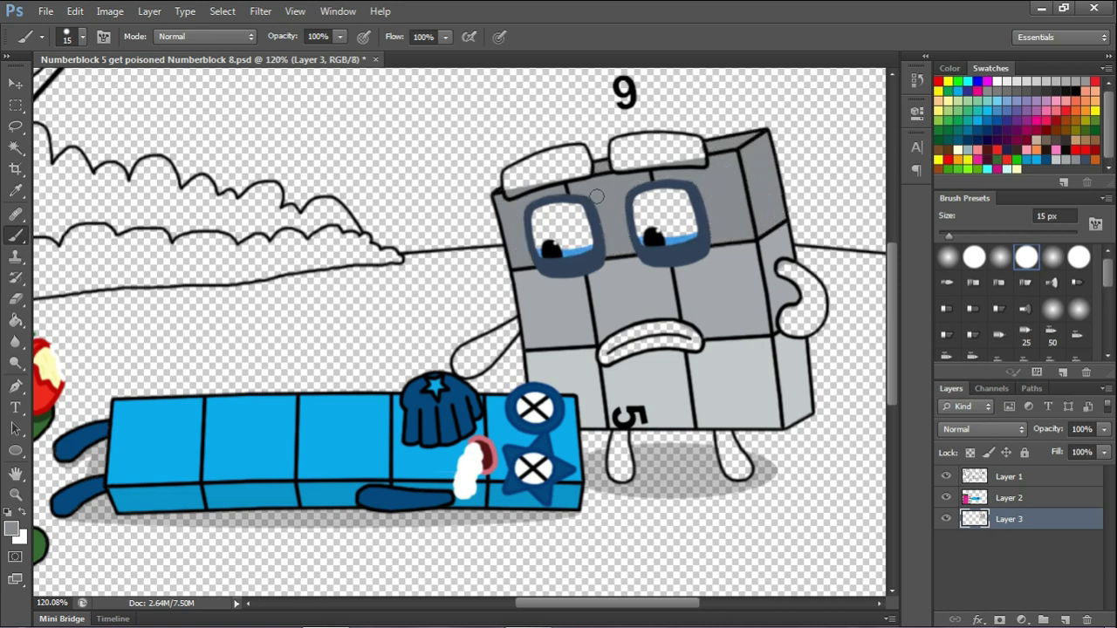
- Paint the grey character's eyebrows, right arm and mouth dark slate blue
{"action": "mouse_move", "coordinate": [511, 190]}
{"action": "left_mouse_down"}
{"action": "mouse_move", "coordinate": [581, 154]}
{"action": "mouse_move", "coordinate": [558, 175]}
{"action": "mouse_move", "coordinate": [636, 160]}
{"action": "left_mouse_up"}
{"action": "mouse_move", "coordinate": [788, 266]}
{"action": "left_mouse_down"}
{"action": "mouse_move", "coordinate": [819, 317]}
{"action": "mouse_move", "coordinate": [785, 321]}
{"action": "left_mouse_up"}
{"action": "left_click_drag", "start_coordinate": [603, 354], "coordinate": [675, 326]}
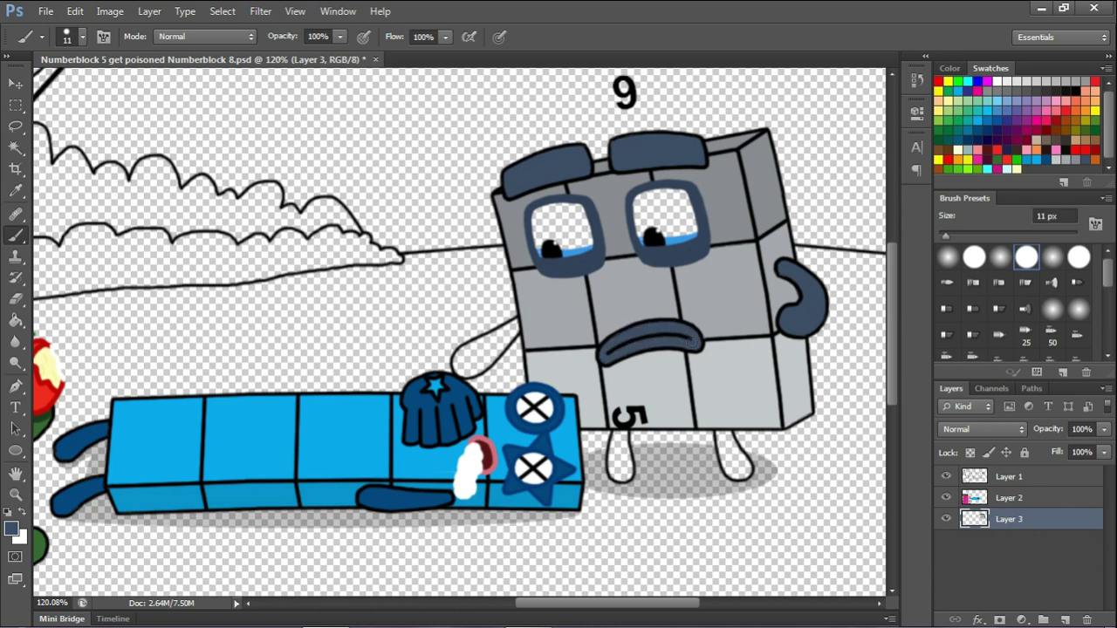
- Paint the grey character's left arm and both legs slate blue, and its eye whites white
{"action": "scroll", "coordinate": [500, 343], "scroll_direction": "up", "scroll_amount": 3}
{"action": "mouse_move", "coordinate": [528, 315]}
{"action": "left_mouse_down"}
{"action": "mouse_move", "coordinate": [441, 377]}
{"action": "mouse_move", "coordinate": [515, 336]}
{"action": "mouse_move", "coordinate": [480, 364]}
{"action": "left_mouse_up"}
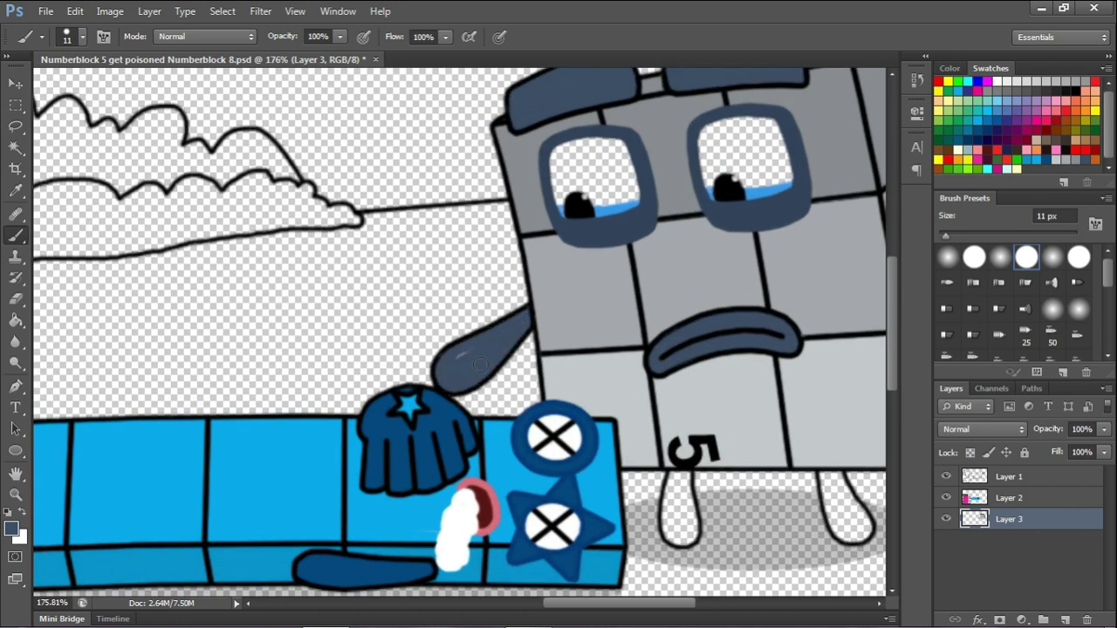
{"action": "scroll", "coordinate": [545, 445], "scroll_direction": "down", "scroll_amount": 1}
{"action": "left_click_drag", "start_coordinate": [550, 485], "coordinate": [558, 454]}
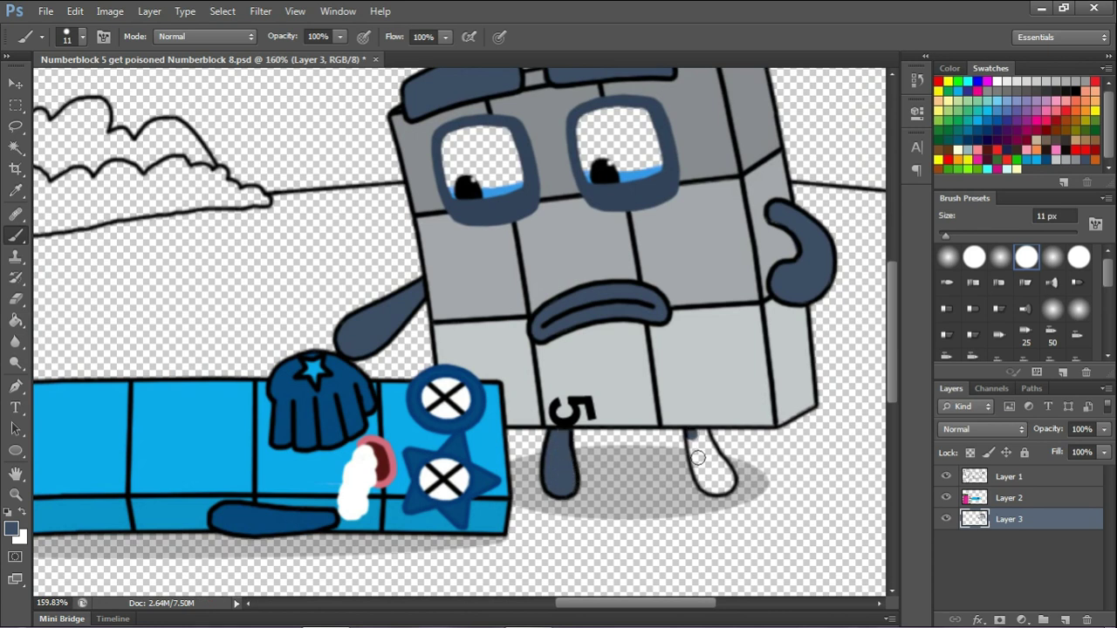
{"action": "left_click_drag", "start_coordinate": [697, 457], "coordinate": [720, 478]}
{"action": "scroll", "coordinate": [711, 471], "scroll_direction": "down", "scroll_amount": 2}
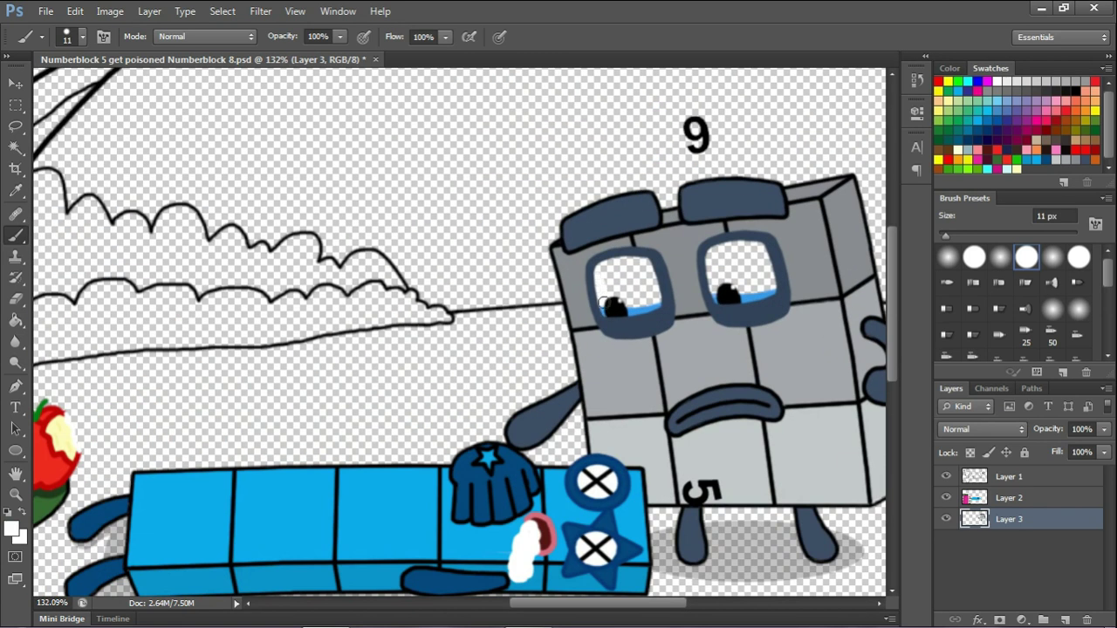
{"action": "left_click_drag", "start_coordinate": [726, 299], "coordinate": [772, 289]}
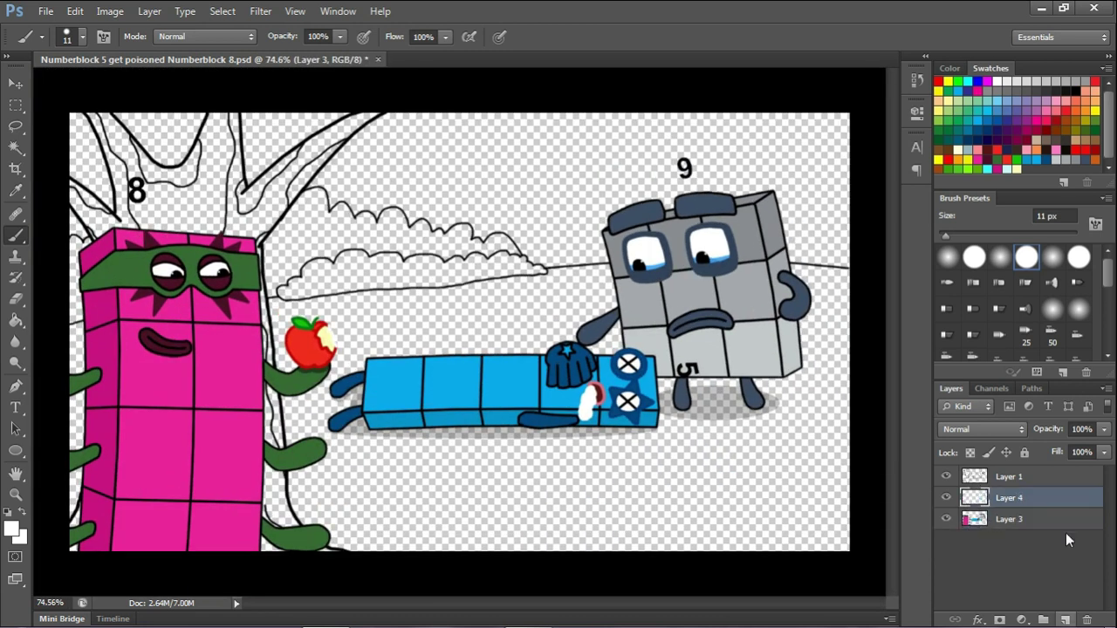
- Place Layer 4 below Layer 3 and paint the tree's edges orange-brown on it with a 16 px brush
{"action": "left_click", "coordinate": [1065, 528]}
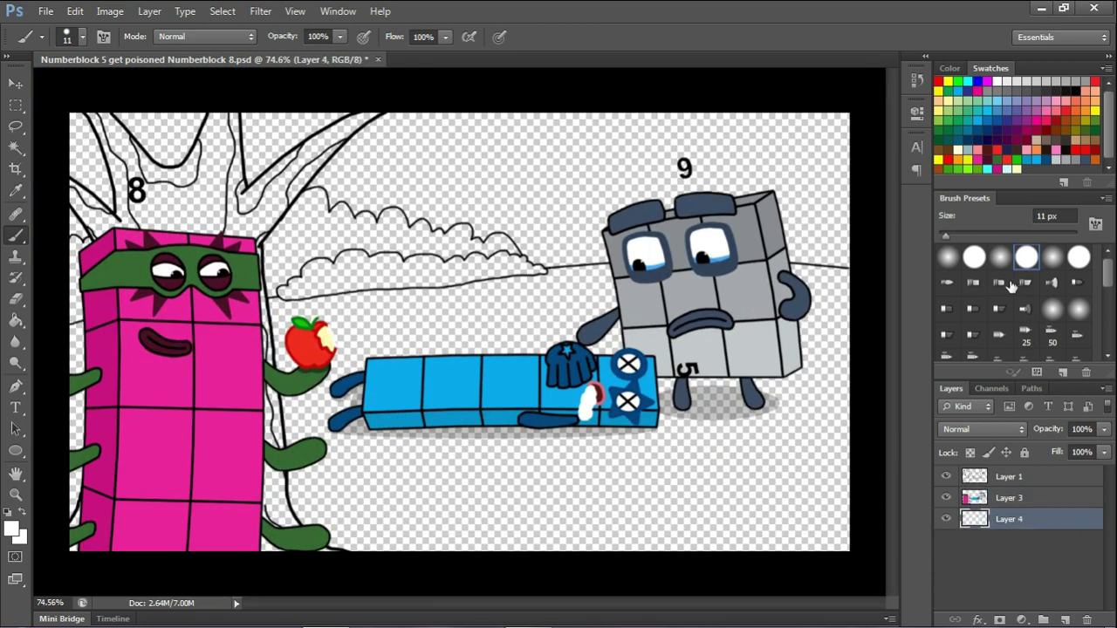
{"action": "scroll", "coordinate": [117, 187], "scroll_direction": "up", "scroll_amount": 4}
{"action": "left_click", "coordinate": [1052, 215]}
{"action": "type", "text": "16"}
{"action": "mouse_move", "coordinate": [74, 205]}
{"action": "left_mouse_down"}
{"action": "mouse_move", "coordinate": [107, 254]}
{"action": "mouse_move", "coordinate": [142, 194]}
{"action": "mouse_move", "coordinate": [105, 75]}
{"action": "mouse_move", "coordinate": [209, 167]}
{"action": "mouse_move", "coordinate": [271, 104]}
{"action": "mouse_move", "coordinate": [324, 196]}
{"action": "mouse_move", "coordinate": [482, 87]}
{"action": "mouse_move", "coordinate": [343, 285]}
{"action": "mouse_move", "coordinate": [363, 424]}
{"action": "left_mouse_up"}
{"action": "scroll", "coordinate": [363, 424], "scroll_direction": "down", "scroll_amount": 1}
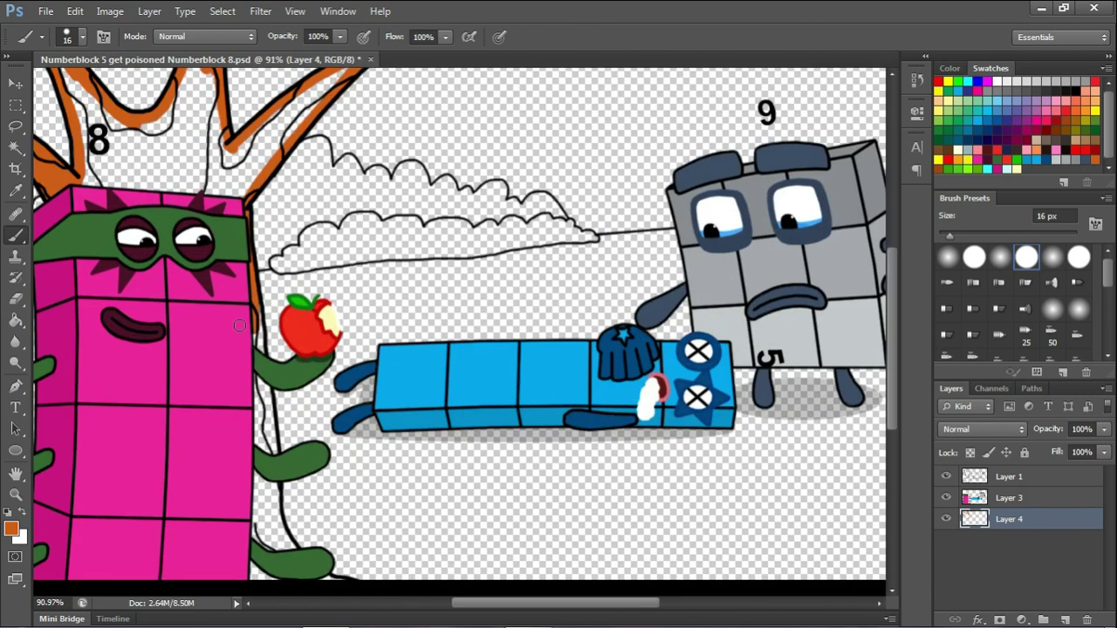
{"action": "mouse_move", "coordinate": [264, 406]}
{"action": "left_mouse_down"}
{"action": "mouse_move", "coordinate": [261, 511]}
{"action": "mouse_move", "coordinate": [286, 544]}
{"action": "left_mouse_up"}
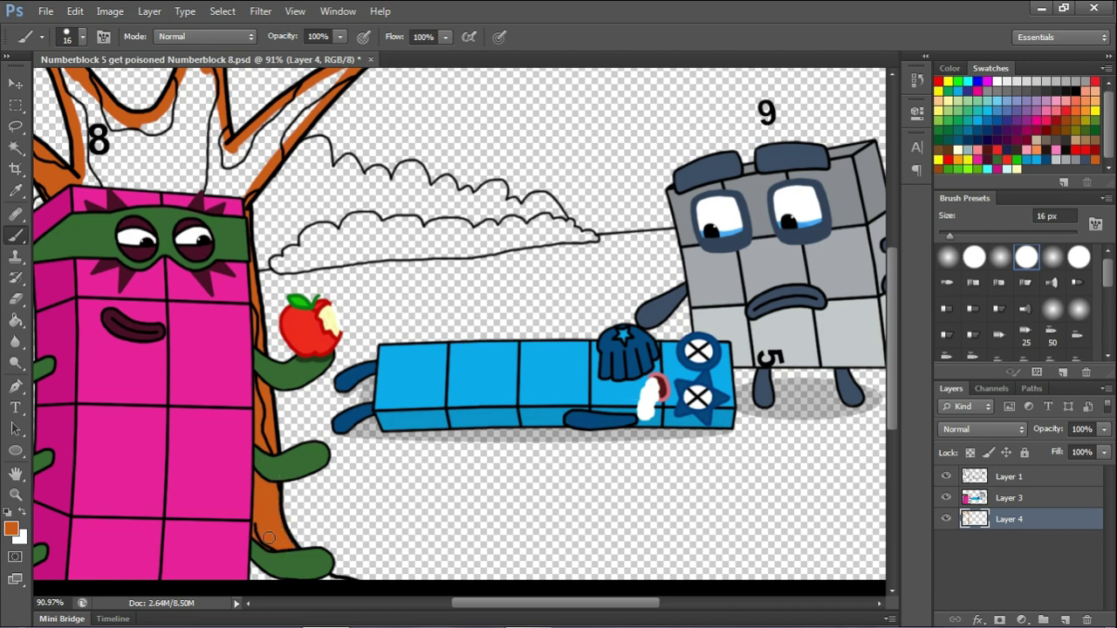
- Fill the remaining inside of the tree trunk and branches orange-brown with a 27 px brush
{"action": "scroll", "coordinate": [264, 529], "scroll_direction": "down", "scroll_amount": 1}
{"action": "scroll", "coordinate": [96, 130], "scroll_direction": "up", "scroll_amount": 3}
{"action": "left_click_drag", "start_coordinate": [950, 236], "coordinate": [957, 235]}
{"action": "mouse_move", "coordinate": [107, 111]}
{"action": "left_mouse_down"}
{"action": "mouse_move", "coordinate": [130, 250]}
{"action": "mouse_move", "coordinate": [173, 172]}
{"action": "mouse_move", "coordinate": [181, 181]}
{"action": "mouse_move", "coordinate": [255, 100]}
{"action": "mouse_move", "coordinate": [264, 172]}
{"action": "mouse_move", "coordinate": [247, 254]}
{"action": "mouse_move", "coordinate": [291, 203]}
{"action": "mouse_move", "coordinate": [441, 108]}
{"action": "mouse_move", "coordinate": [303, 248]}
{"action": "mouse_move", "coordinate": [391, 157]}
{"action": "left_mouse_up"}
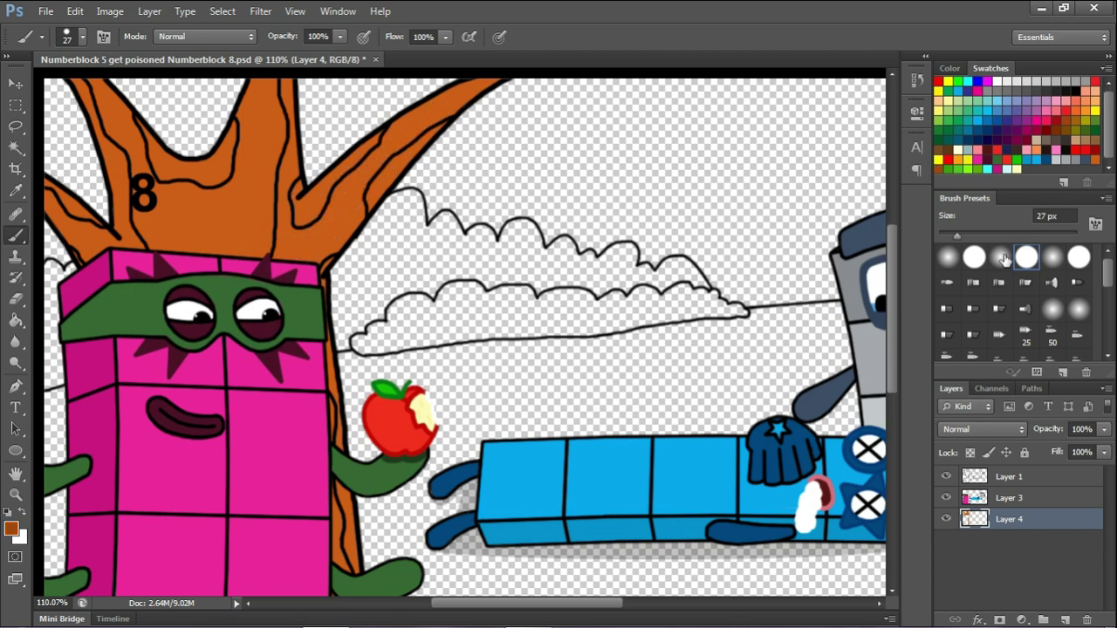
- Shade the edges of the trunk and branches darker brown with a soft 29 px brush at 64% opacity
{"action": "key", "text": "bracketright"}
{"action": "left_click_drag", "start_coordinate": [318, 258], "coordinate": [375, 179]}
{"action": "left_click_drag", "start_coordinate": [422, 132], "coordinate": [478, 84]}
{"action": "mouse_move", "coordinate": [303, 203]}
{"action": "left_mouse_down"}
{"action": "mouse_move", "coordinate": [254, 115]}
{"action": "mouse_move", "coordinate": [207, 171]}
{"action": "mouse_move", "coordinate": [96, 83]}
{"action": "left_mouse_up"}
{"action": "left_click_drag", "start_coordinate": [93, 138], "coordinate": [114, 243]}
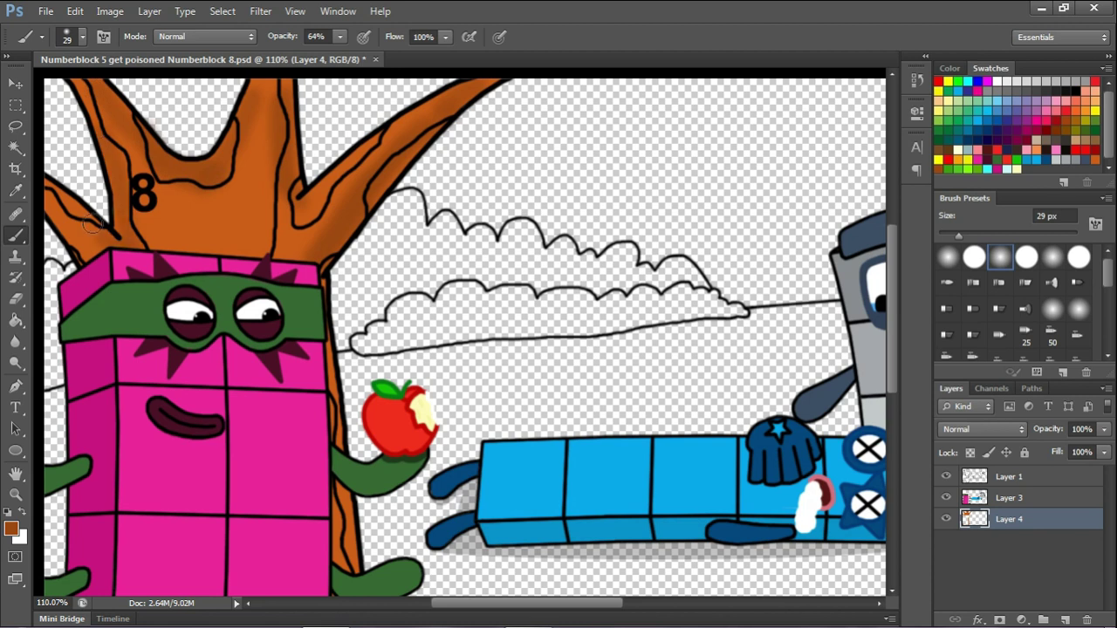
{"action": "scroll", "coordinate": [113, 242], "scroll_direction": "down", "scroll_amount": 4}
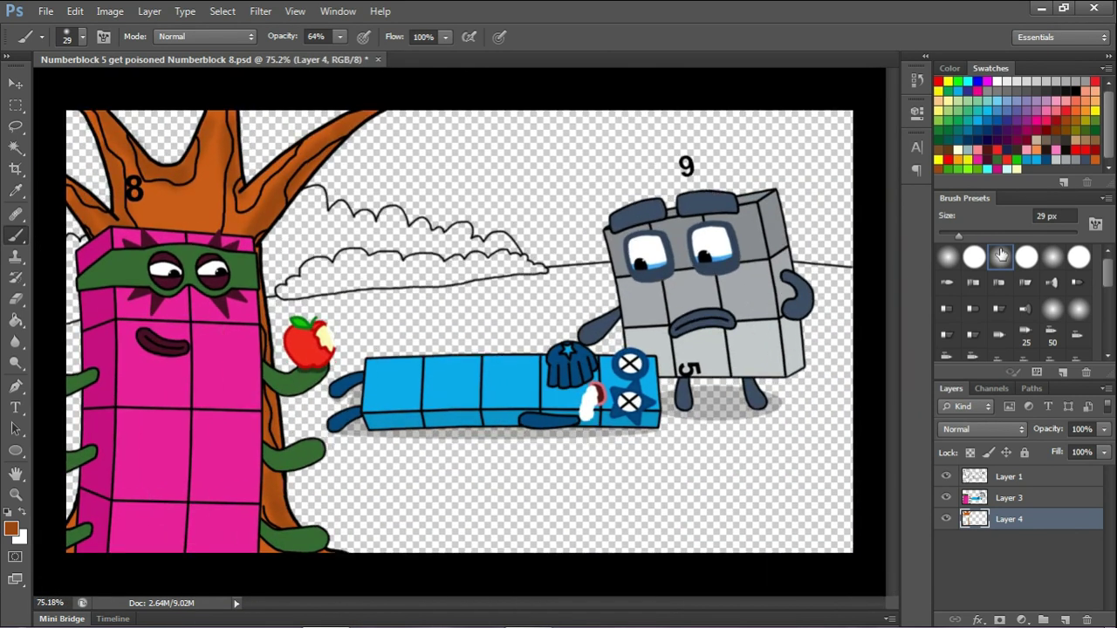
- Add a layer below Layer 4 and paint the bush left of the tree green with a hard 15 px brush at 100% opacity
{"action": "left_click", "coordinate": [1027, 257]}
{"action": "left_click", "coordinate": [339, 37]}
{"action": "left_click_drag", "start_coordinate": [343, 57], "coordinate": [375, 58]}
{"action": "double_click", "coordinate": [1045, 215]}
{"action": "type", "text": "15"}
{"action": "left_click", "coordinate": [948, 170]}
{"action": "left_click", "coordinate": [1065, 620], "text": "ctrl"}
{"action": "scroll", "coordinate": [98, 244], "scroll_direction": "up", "scroll_amount": 3}
{"action": "scroll", "coordinate": [98, 244], "scroll_direction": "up", "scroll_amount": 3}
{"action": "left_click_drag", "start_coordinate": [68, 232], "coordinate": [66, 354]}
- Paint the tall back bush behind the tree green and the low front bush a lighter green
{"action": "scroll", "coordinate": [66, 349], "scroll_direction": "down", "scroll_amount": 5}
{"action": "scroll", "coordinate": [249, 165], "scroll_direction": "up", "scroll_amount": 6}
{"action": "mouse_move", "coordinate": [242, 166]}
{"action": "left_mouse_down"}
{"action": "mouse_move", "coordinate": [257, 156]}
{"action": "mouse_move", "coordinate": [327, 188]}
{"action": "mouse_move", "coordinate": [340, 213]}
{"action": "mouse_move", "coordinate": [393, 229]}
{"action": "mouse_move", "coordinate": [446, 223]}
{"action": "mouse_move", "coordinate": [661, 267]}
{"action": "mouse_move", "coordinate": [559, 276]}
{"action": "mouse_move", "coordinate": [531, 265]}
{"action": "mouse_move", "coordinate": [376, 260]}
{"action": "mouse_move", "coordinate": [216, 325]}
{"action": "mouse_move", "coordinate": [183, 249]}
{"action": "mouse_move", "coordinate": [234, 260]}
{"action": "mouse_move", "coordinate": [375, 229]}
{"action": "mouse_move", "coordinate": [300, 209]}
{"action": "left_mouse_up"}
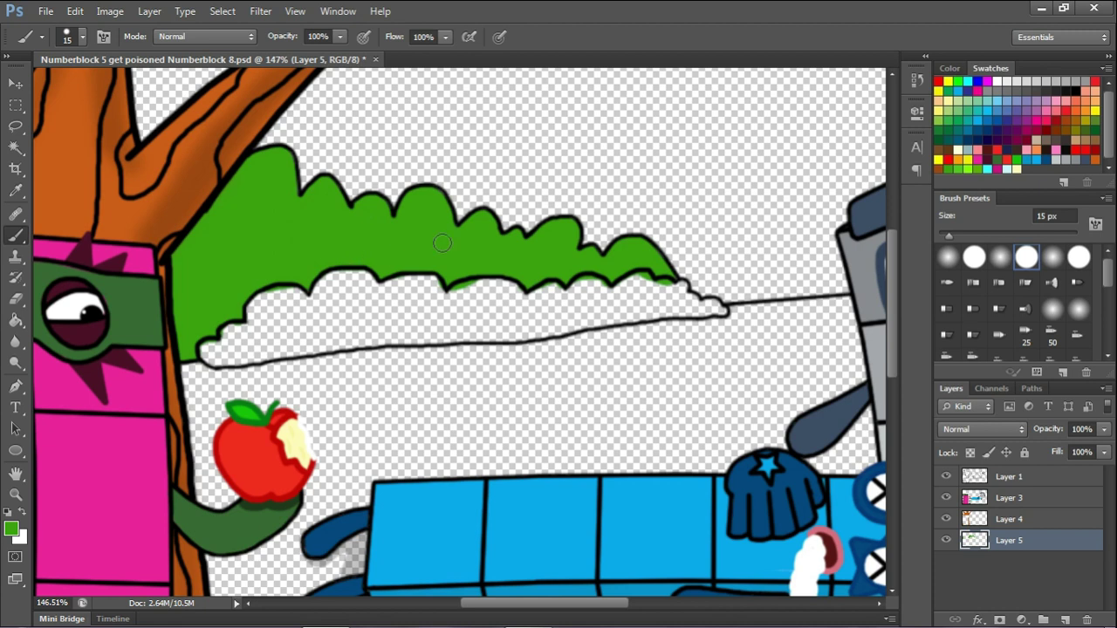
{"action": "mouse_move", "coordinate": [243, 349]}
{"action": "left_mouse_down"}
{"action": "mouse_move", "coordinate": [262, 297]}
{"action": "mouse_move", "coordinate": [672, 288]}
{"action": "mouse_move", "coordinate": [720, 310]}
{"action": "mouse_move", "coordinate": [341, 345]}
{"action": "mouse_move", "coordinate": [440, 316]}
{"action": "mouse_move", "coordinate": [261, 324]}
{"action": "left_mouse_up"}
{"action": "left_click_drag", "start_coordinate": [262, 324], "coordinate": [281, 310]}
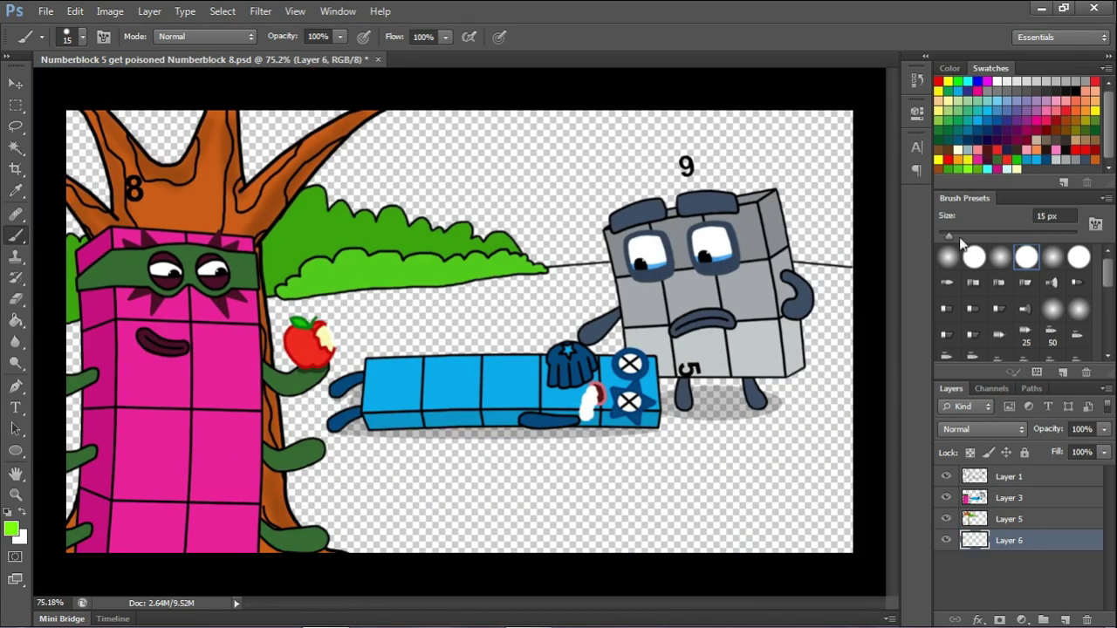
- Fill the whole grass area around the characters with lime green on Layer 6
{"action": "scroll", "coordinate": [503, 365], "scroll_direction": "up", "scroll_amount": 1}
{"action": "left_click_drag", "start_coordinate": [74, 335], "coordinate": [73, 513]}
{"action": "scroll", "coordinate": [504, 365], "scroll_direction": "down", "scroll_amount": 1}
{"action": "scroll", "coordinate": [564, 371], "scroll_direction": "up", "scroll_amount": 1}
{"action": "mouse_move", "coordinate": [269, 441]}
{"action": "left_mouse_down"}
{"action": "mouse_move", "coordinate": [257, 338]}
{"action": "mouse_move", "coordinate": [603, 268]}
{"action": "mouse_move", "coordinate": [271, 309]}
{"action": "mouse_move", "coordinate": [639, 327]}
{"action": "mouse_move", "coordinate": [332, 452]}
{"action": "mouse_move", "coordinate": [611, 345]}
{"action": "left_mouse_up"}
{"action": "scroll", "coordinate": [751, 296], "scroll_direction": "down", "scroll_amount": 2}
{"action": "scroll", "coordinate": [768, 288], "scroll_direction": "up", "scroll_amount": 1}
{"action": "mouse_move", "coordinate": [837, 270]}
{"action": "left_mouse_down"}
{"action": "mouse_move", "coordinate": [778, 338]}
{"action": "mouse_move", "coordinate": [803, 392]}
{"action": "mouse_move", "coordinate": [456, 481]}
{"action": "mouse_move", "coordinate": [312, 476]}
{"action": "mouse_move", "coordinate": [381, 506]}
{"action": "mouse_move", "coordinate": [847, 528]}
{"action": "mouse_move", "coordinate": [858, 548]}
{"action": "left_mouse_up"}
- Add faint darker green streaks across the grass with a soft 64 px brush at 23% opacity
{"action": "left_click", "coordinate": [979, 169]}
{"action": "left_click", "coordinate": [1000, 258]}
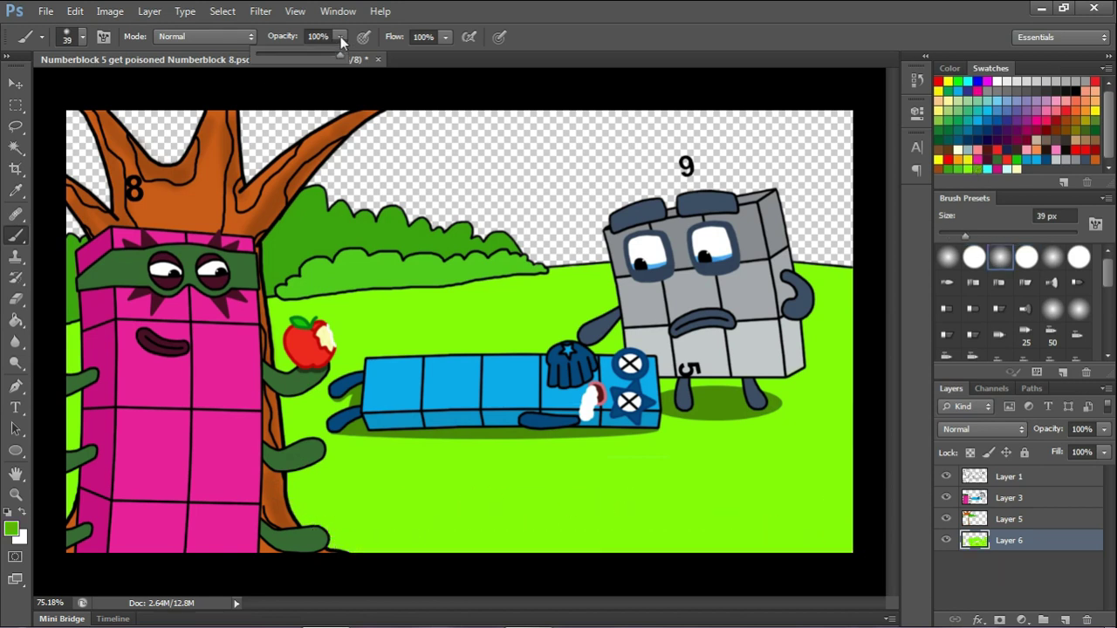
{"action": "left_click_drag", "start_coordinate": [965, 237], "coordinate": [982, 236]}
{"action": "left_click_drag", "start_coordinate": [327, 320], "coordinate": [598, 284]}
{"action": "left_click_drag", "start_coordinate": [349, 463], "coordinate": [824, 532]}
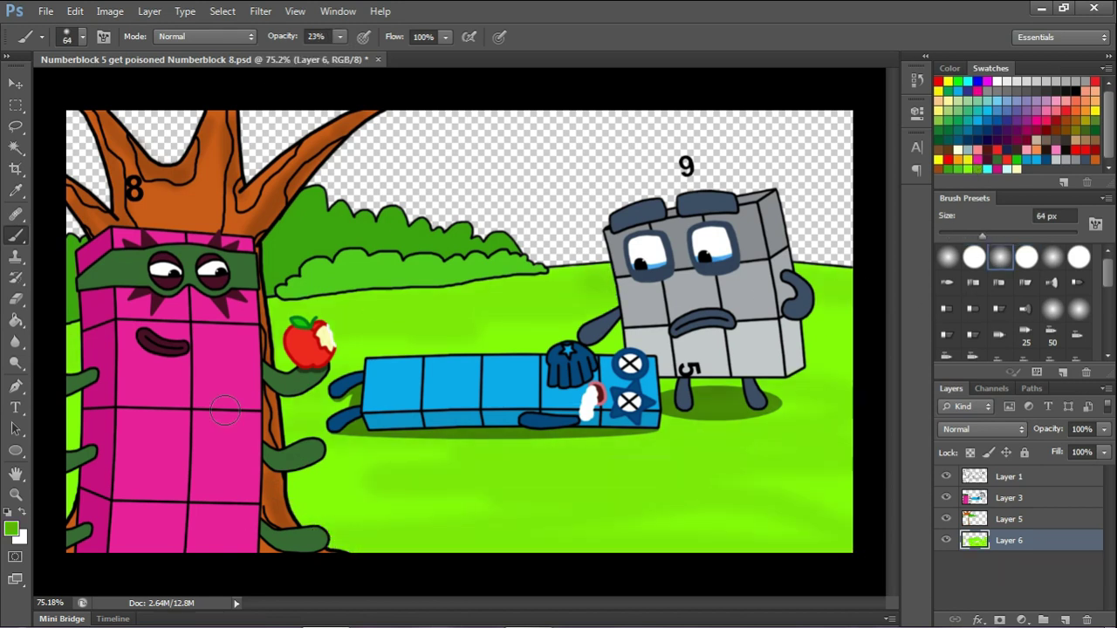
{"action": "left_click_drag", "start_coordinate": [419, 490], "coordinate": [305, 499]}
- Shade the grass along the horizon and below the bushes darker green with a soft 46 px brush at 53% opacity
{"action": "left_click", "coordinate": [340, 37]}
{"action": "left_click_drag", "start_coordinate": [340, 55], "coordinate": [366, 55]}
{"action": "left_click_drag", "start_coordinate": [66, 358], "coordinate": [64, 342]}
{"action": "left_click_drag", "start_coordinate": [284, 319], "coordinate": [406, 307]}
{"action": "left_click_drag", "start_coordinate": [407, 307], "coordinate": [459, 286]}
{"action": "mouse_move", "coordinate": [532, 297]}
{"action": "left_mouse_down"}
{"action": "mouse_move", "coordinate": [601, 276]}
{"action": "mouse_move", "coordinate": [480, 270]}
{"action": "left_mouse_up"}
{"action": "scroll", "coordinate": [546, 278], "scroll_direction": "up", "scroll_amount": 3}
{"action": "scroll", "coordinate": [814, 286], "scroll_direction": "down", "scroll_amount": 2}
{"action": "left_click_drag", "start_coordinate": [820, 285], "coordinate": [851, 294]}
{"action": "left_click_drag", "start_coordinate": [591, 328], "coordinate": [514, 327]}
{"action": "scroll", "coordinate": [450, 324], "scroll_direction": "down", "scroll_amount": 2}
{"action": "mouse_move", "coordinate": [365, 330]}
{"action": "left_mouse_down"}
{"action": "mouse_move", "coordinate": [459, 330]}
{"action": "mouse_move", "coordinate": [245, 336]}
{"action": "left_mouse_up"}
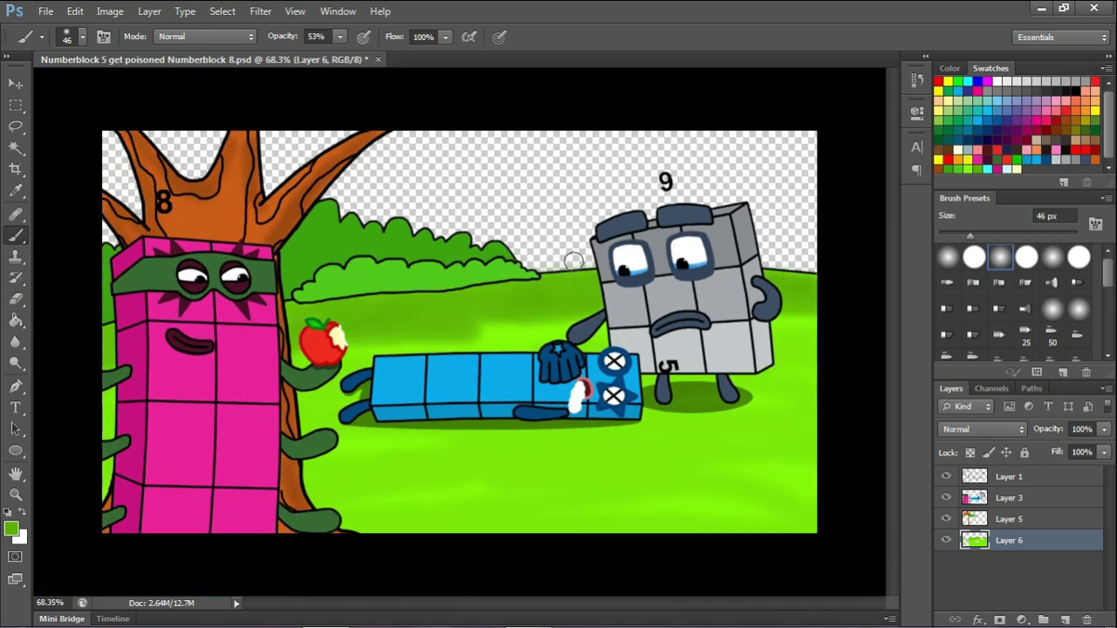
- Add a layer below Layer 6 and fill the sky with cyan using a hard brush at 100% opacity
{"action": "left_click", "coordinate": [1067, 620], "text": "ctrl"}
{"action": "left_click", "coordinate": [987, 169]}
{"action": "left_click", "coordinate": [1025, 258]}
{"action": "left_click", "coordinate": [340, 37]}
{"action": "left_click_drag", "start_coordinate": [340, 56], "coordinate": [382, 56]}
{"action": "right_click", "coordinate": [585, 222]}
{"action": "left_click", "coordinate": [1047, 218]}
{"action": "scroll", "coordinate": [1047, 220], "scroll_direction": "up", "scroll_amount": 10}
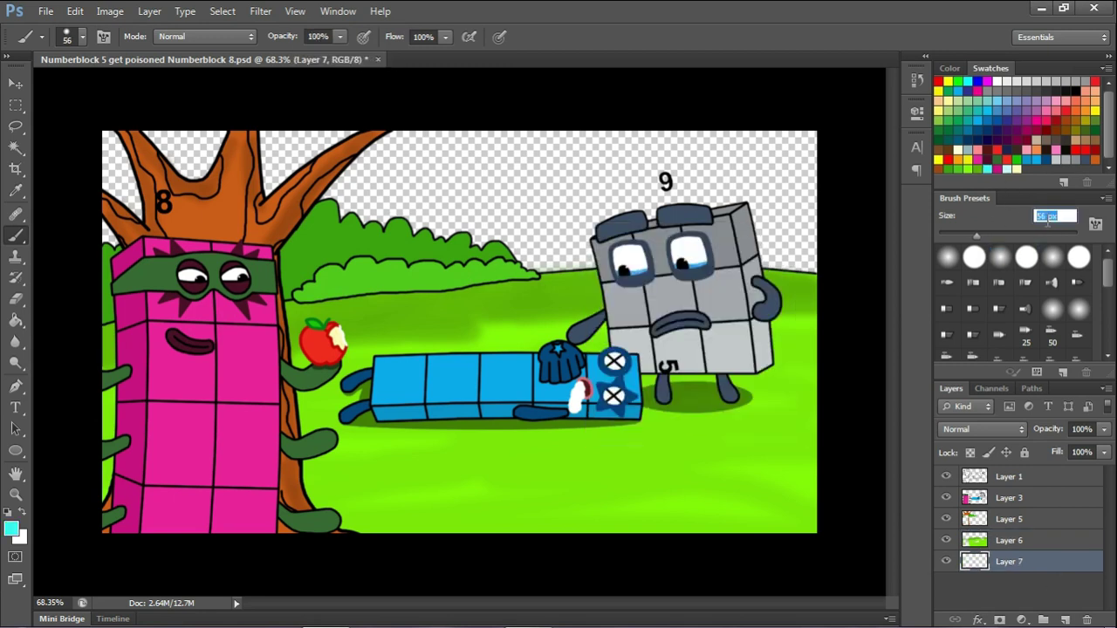
{"action": "scroll", "coordinate": [358, 160], "scroll_direction": "up", "scroll_amount": 1}
{"action": "mouse_move", "coordinate": [277, 155]}
{"action": "left_mouse_down"}
{"action": "mouse_move", "coordinate": [127, 161]}
{"action": "mouse_move", "coordinate": [244, 142]}
{"action": "mouse_move", "coordinate": [830, 145]}
{"action": "mouse_move", "coordinate": [690, 214]}
{"action": "mouse_move", "coordinate": [833, 241]}
{"action": "left_mouse_up"}
- Erase the stray green paint above the horizon on Layer 6 and return to Layer 7
{"action": "left_click", "coordinate": [1004, 541]}
{"action": "left_click", "coordinate": [16, 298]}
{"action": "left_click_drag", "start_coordinate": [605, 259], "coordinate": [549, 264]}
{"action": "left_click", "coordinate": [986, 519]}
{"action": "left_click", "coordinate": [1005, 562]}
- Paint a pale blue band across the sky above the horizon with a reduced-opacity brush
{"action": "left_click", "coordinate": [1006, 170]}
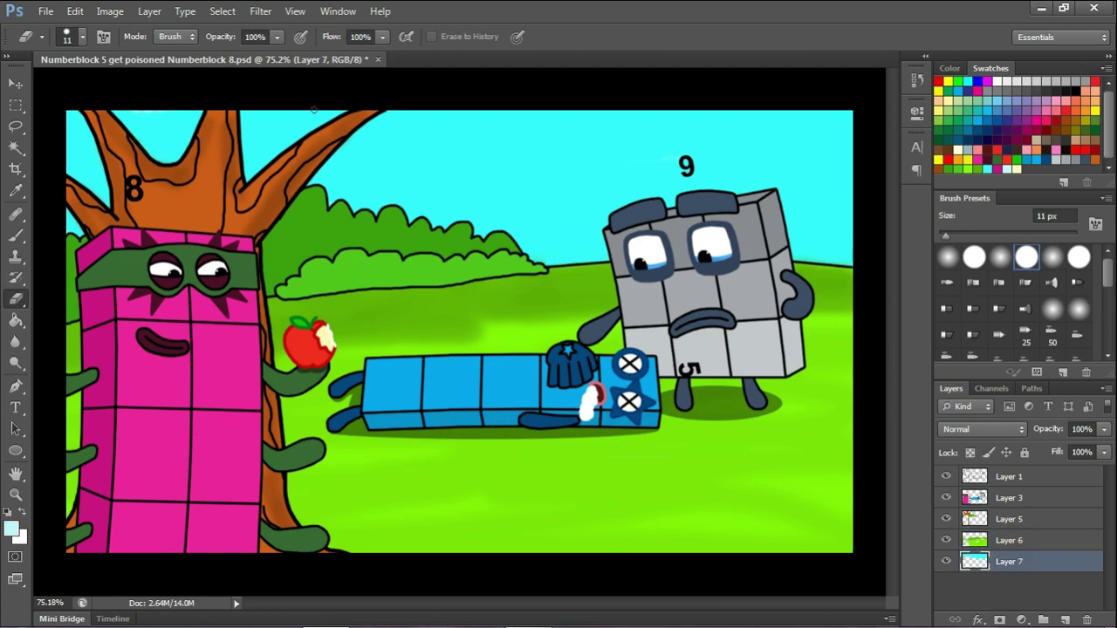
{"action": "left_click", "coordinate": [16, 236]}
{"action": "left_click", "coordinate": [340, 36]}
{"action": "left_click_drag", "start_coordinate": [341, 56], "coordinate": [298, 57]}
{"action": "left_click_drag", "start_coordinate": [554, 250], "coordinate": [837, 248]}
- Blend the pale blue into the cyan sky with a soft brush
{"action": "left_click", "coordinate": [1000, 257]}
{"action": "mouse_move", "coordinate": [836, 231]}
{"action": "left_mouse_down"}
{"action": "mouse_move", "coordinate": [417, 175]}
{"action": "mouse_move", "coordinate": [417, 155]}
{"action": "mouse_move", "coordinate": [829, 223]}
{"action": "left_mouse_up"}
{"action": "left_click", "coordinate": [341, 36]}
{"action": "left_click_drag", "start_coordinate": [354, 58], "coordinate": [370, 58]}
{"action": "mouse_move", "coordinate": [344, 199]}
{"action": "left_mouse_down"}
{"action": "mouse_move", "coordinate": [568, 219]}
{"action": "mouse_move", "coordinate": [521, 190]}
{"action": "mouse_move", "coordinate": [513, 230]}
{"action": "left_mouse_up"}
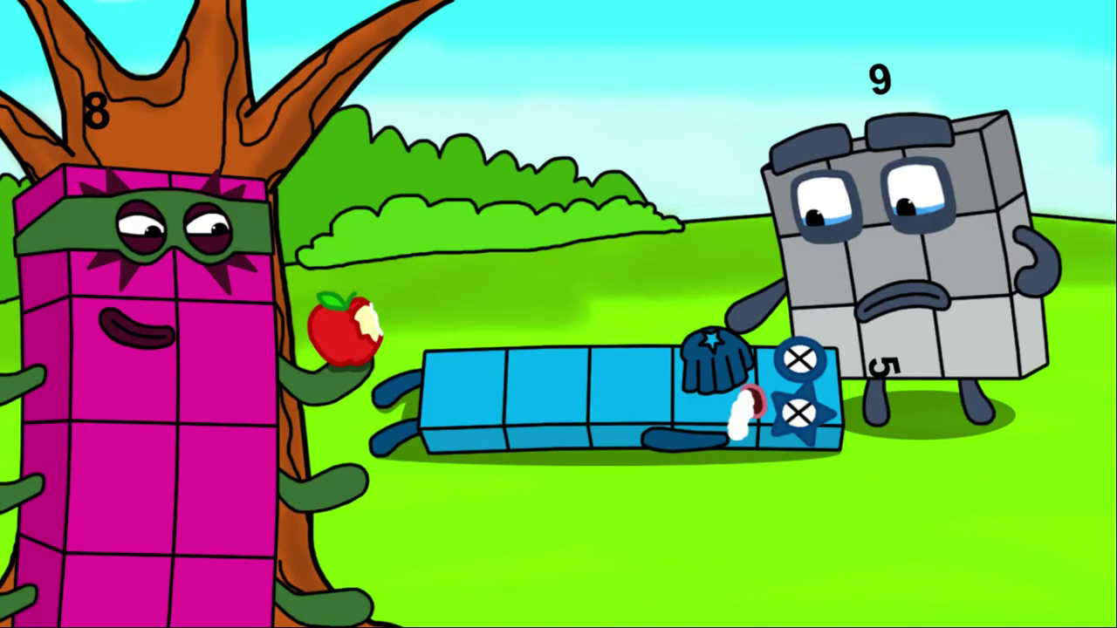